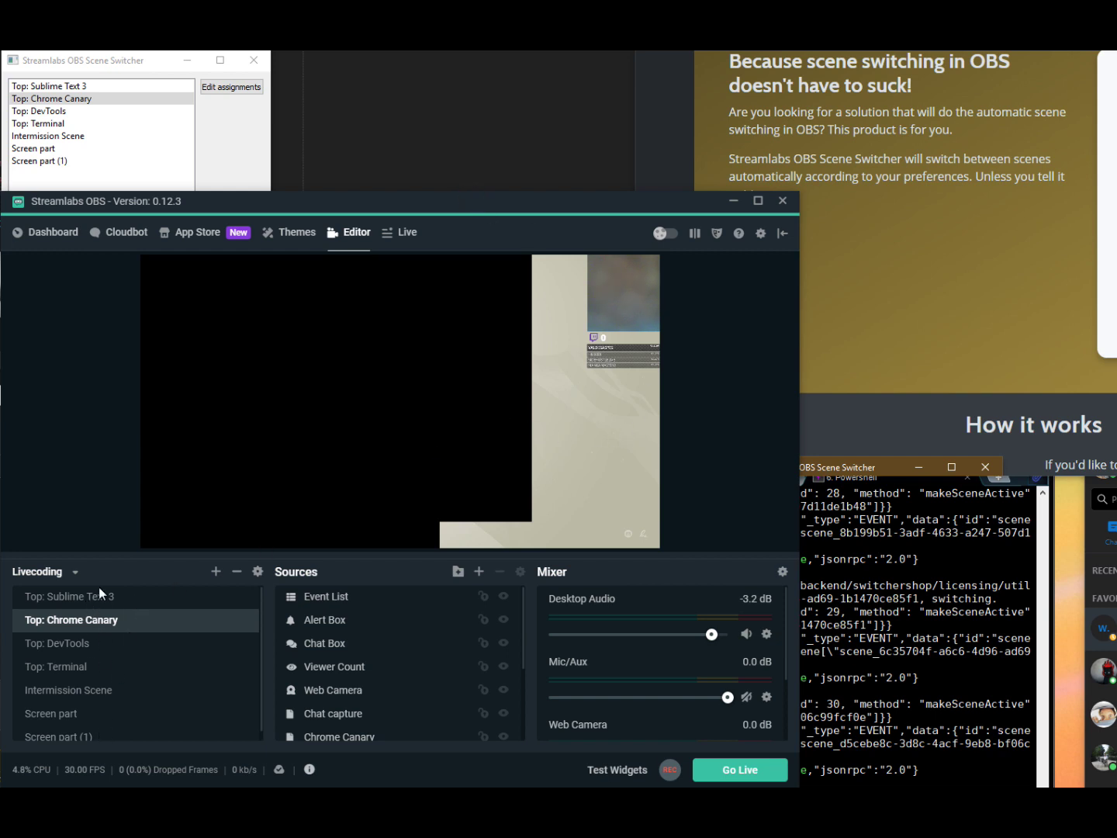
Cycle through the Sublime Text 3, DevTools and Terminal scenes, ending on Intermission Scene, and confirm the switcher shows 'Switching stopped'.
{"action": "scroll", "coordinate": [146, 688], "scroll_direction": "down", "scroll_amount": 1}
{"action": "scroll", "coordinate": [148, 695], "scroll_direction": "up", "scroll_amount": 1}
{"action": "left_click", "coordinate": [115, 598]}
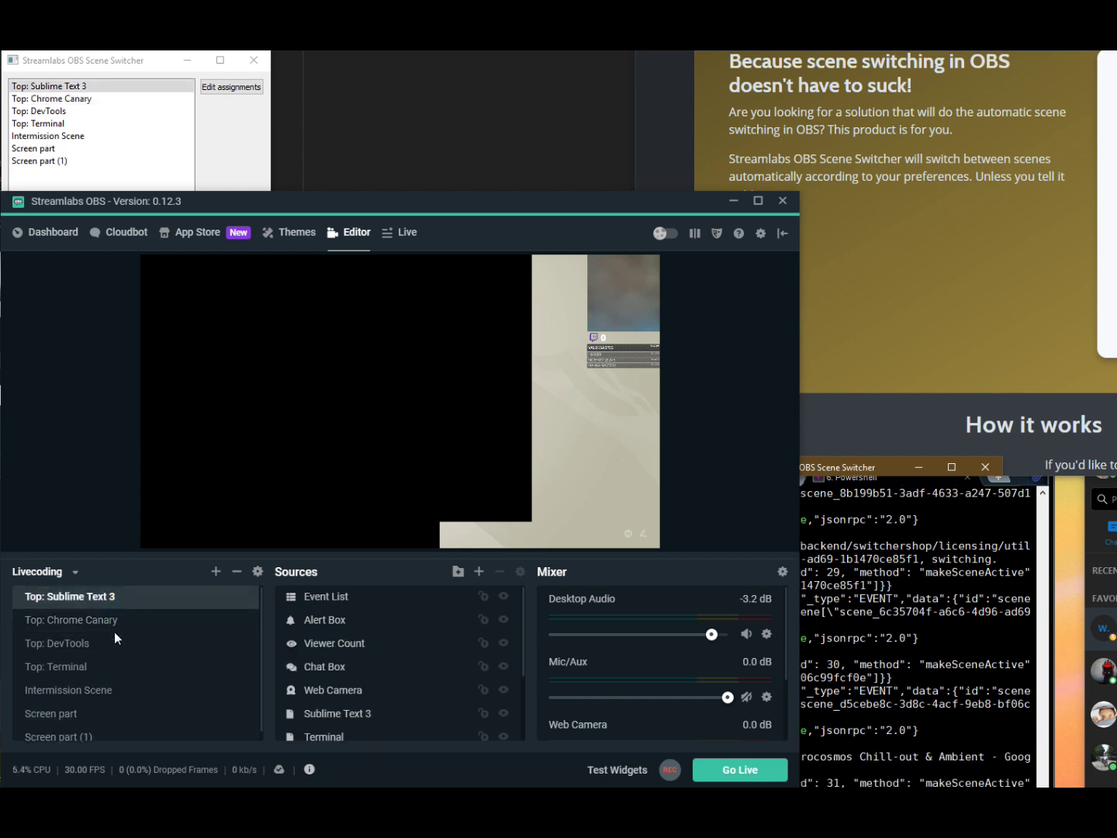
{"action": "left_click", "coordinate": [110, 644]}
{"action": "left_click", "coordinate": [106, 666]}
{"action": "left_click", "coordinate": [100, 688]}
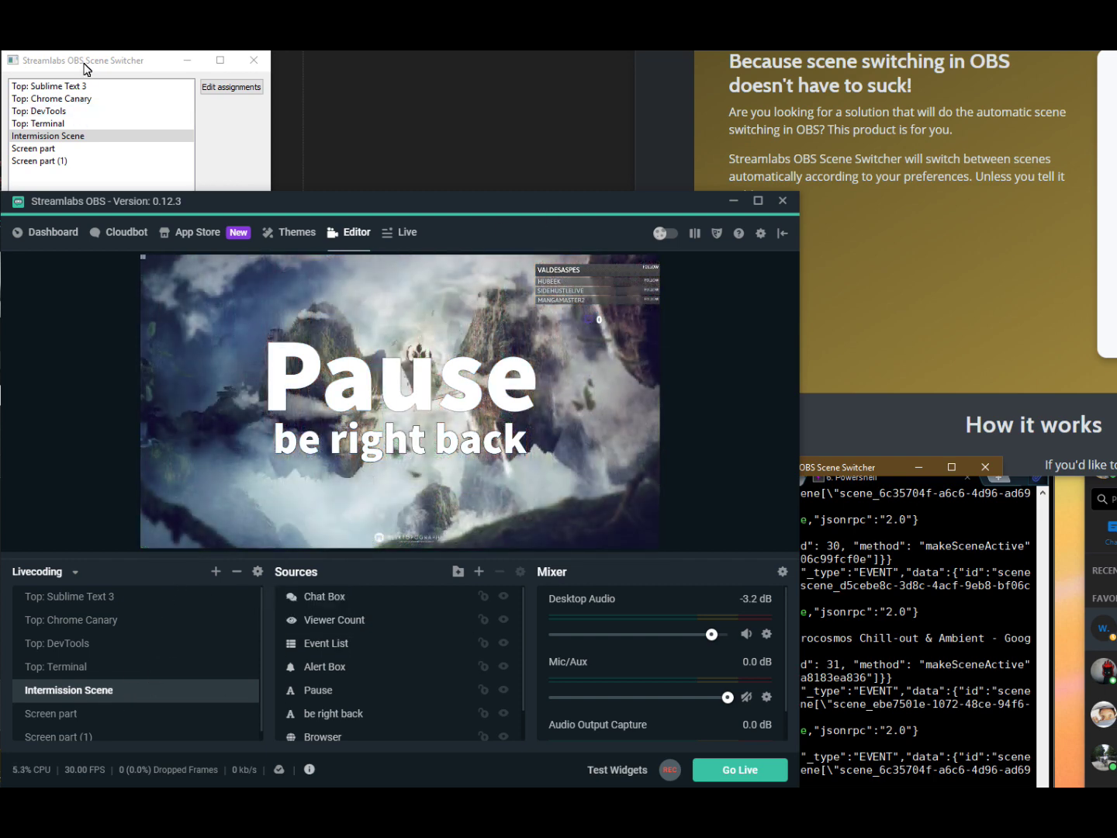
{"action": "left_click", "coordinate": [85, 68]}
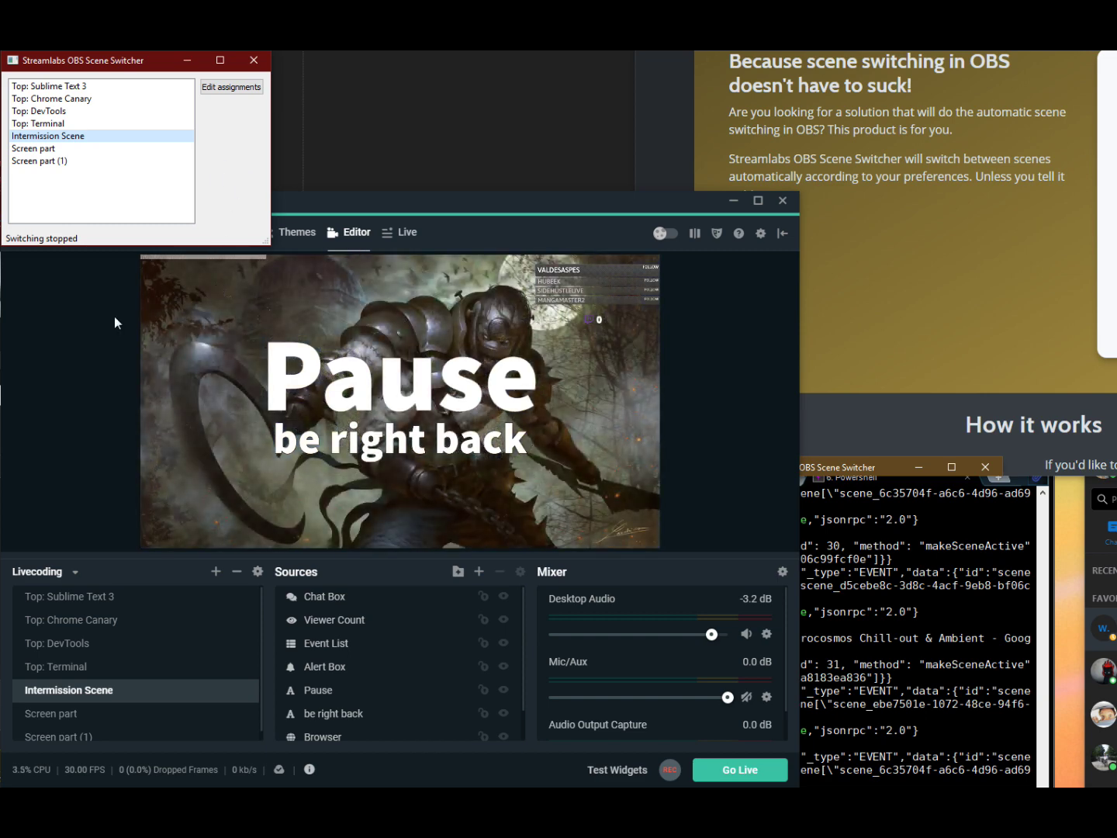
Resume switching from the Scene Switcher list via Terminal, DevTools, Chrome Canary, Sublime Text 3 and back to Terminal.
{"action": "left_click", "coordinate": [69, 475]}
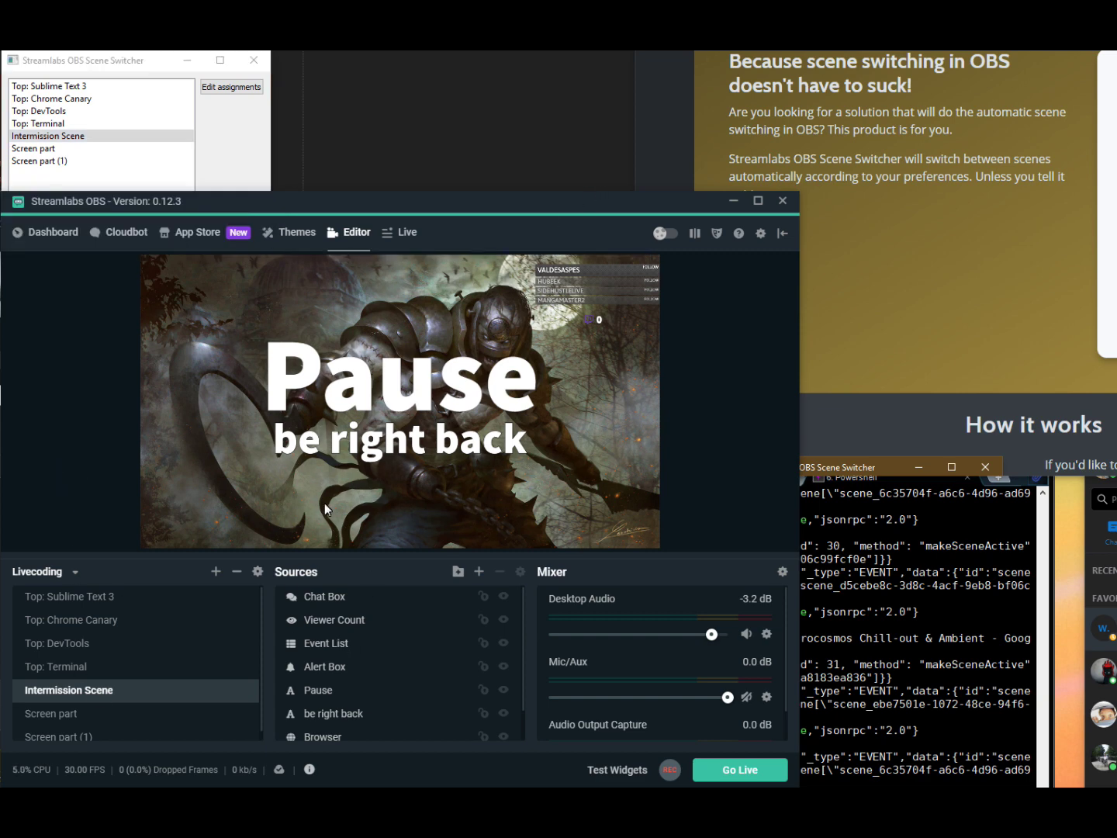
{"action": "left_click", "coordinate": [221, 118]}
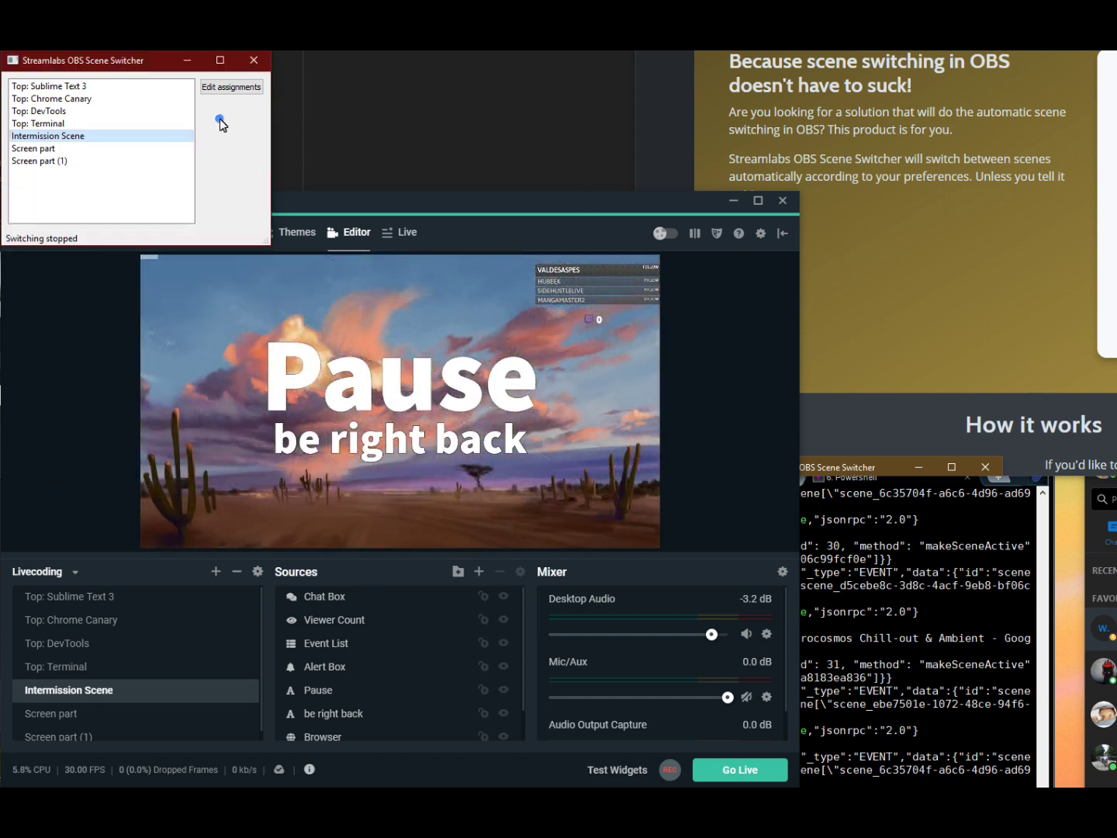
{"action": "left_click", "coordinate": [50, 125]}
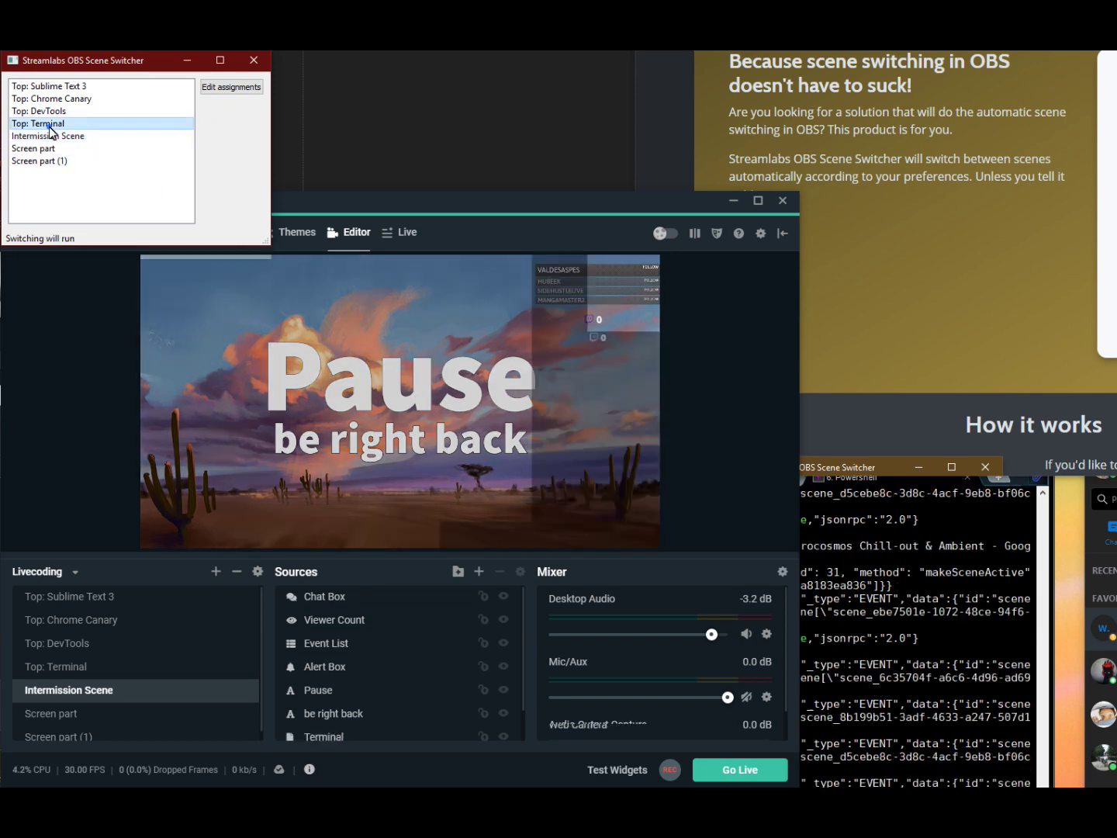
{"action": "left_click", "coordinate": [38, 113]}
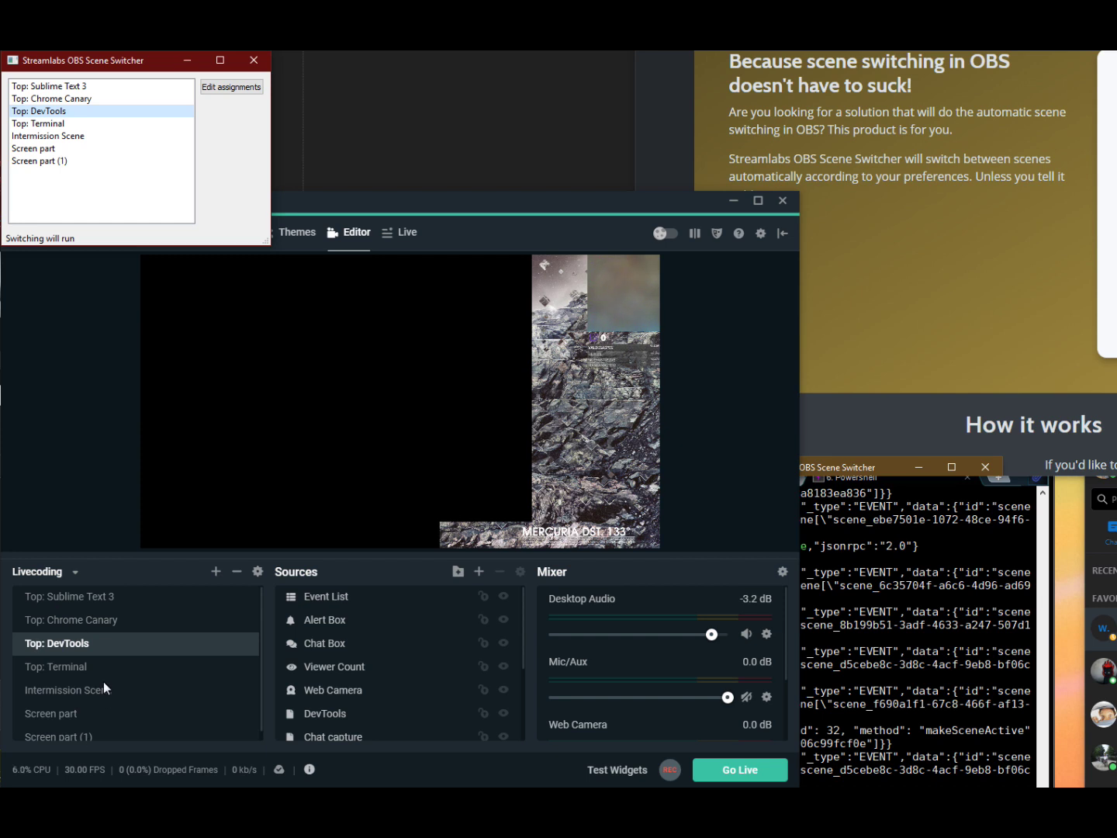
{"action": "left_click", "coordinate": [53, 99]}
{"action": "left_click", "coordinate": [65, 87]}
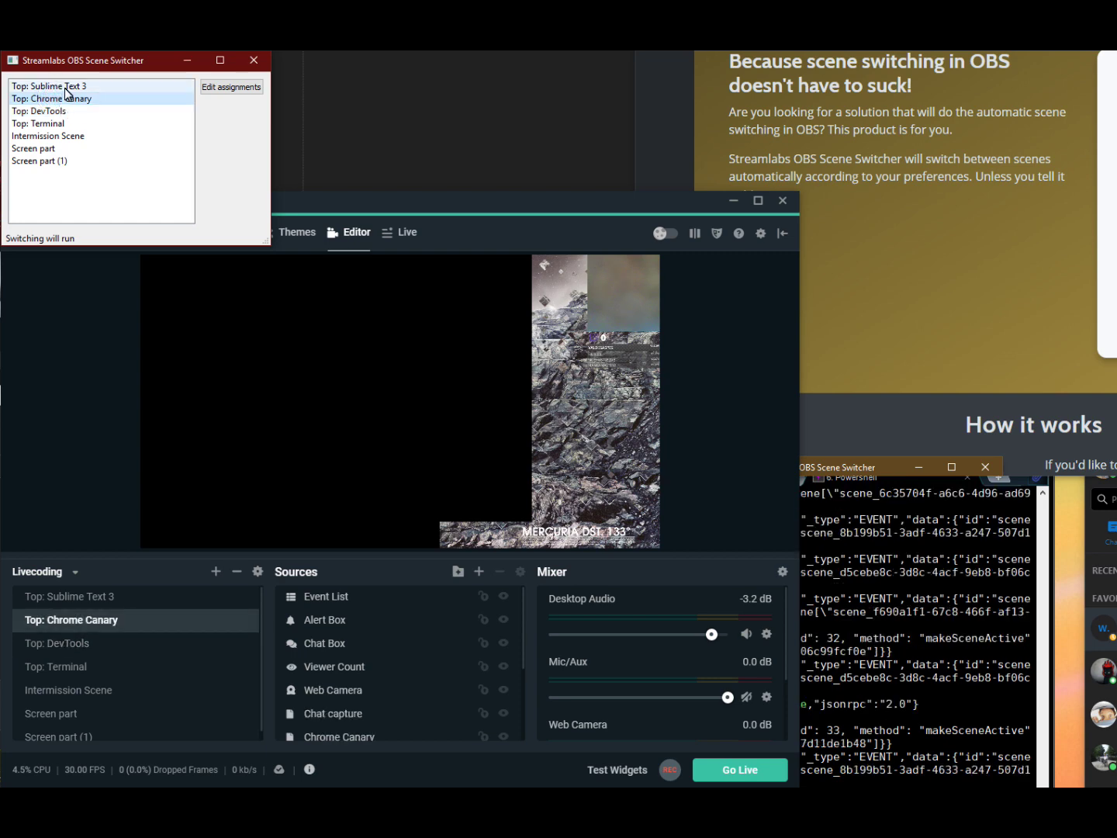
{"action": "left_click", "coordinate": [60, 122]}
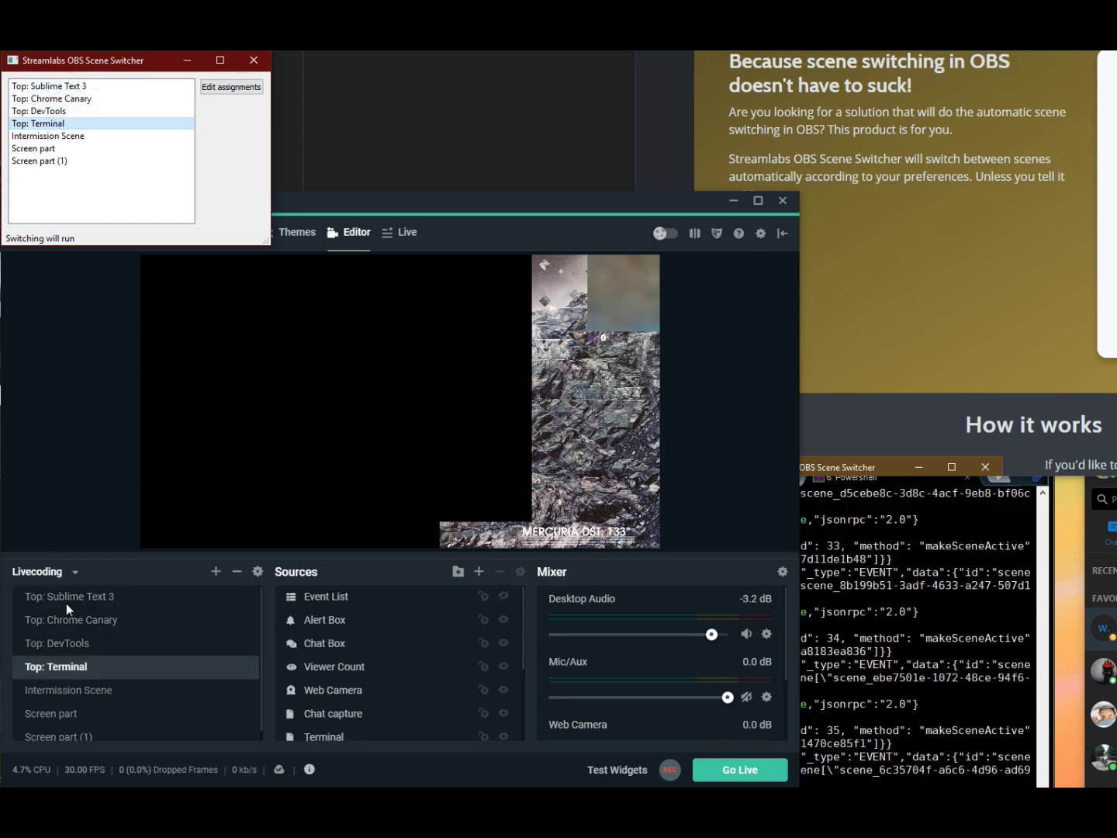
Switch scenes in OBS's list (Intermission, Chrome Canary, Sublime Text 3), then select Top: Sublime Text 3 in the switcher.
{"action": "left_click", "coordinate": [65, 691]}
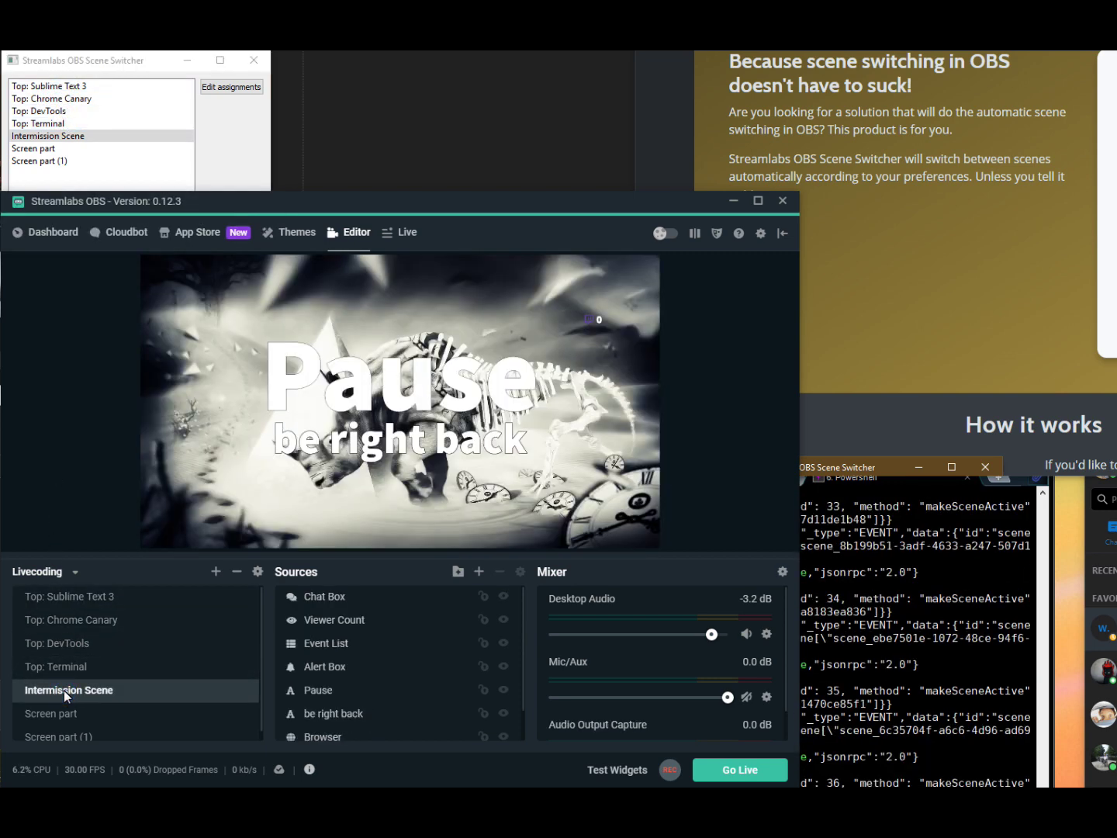
{"action": "left_click", "coordinate": [60, 618]}
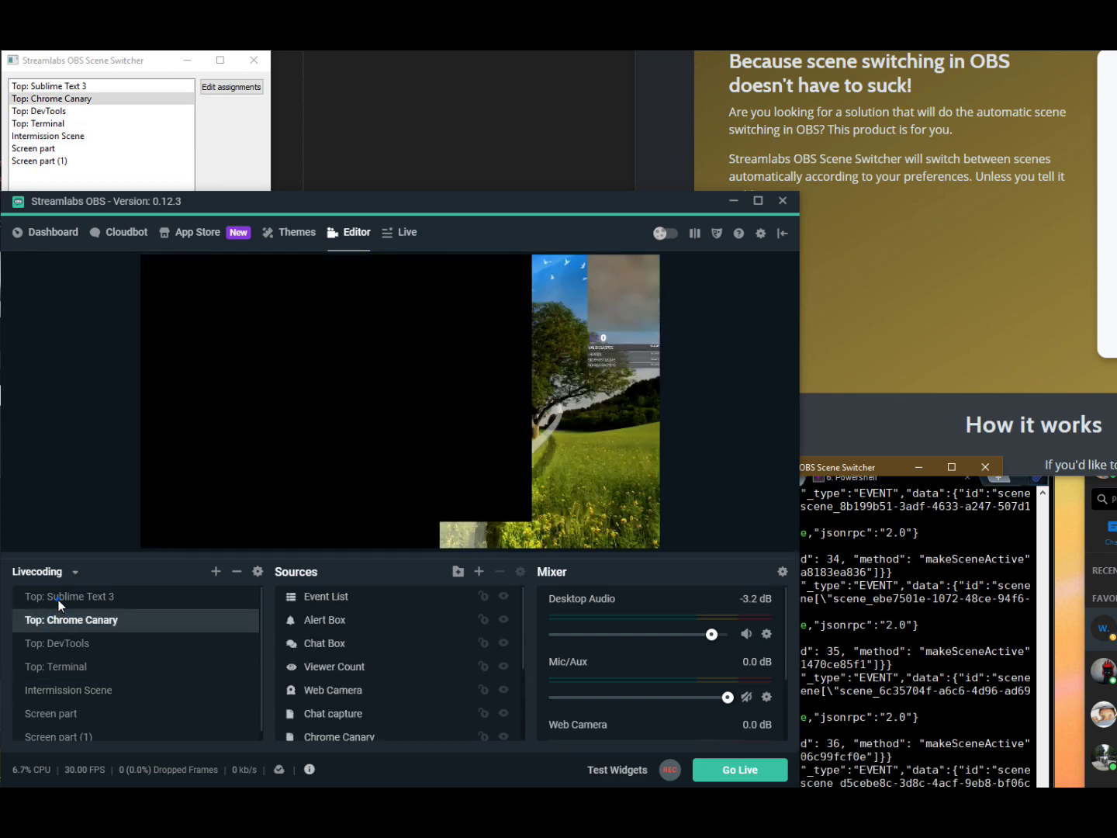
{"action": "left_click", "coordinate": [58, 597]}
{"action": "left_click", "coordinate": [62, 622]}
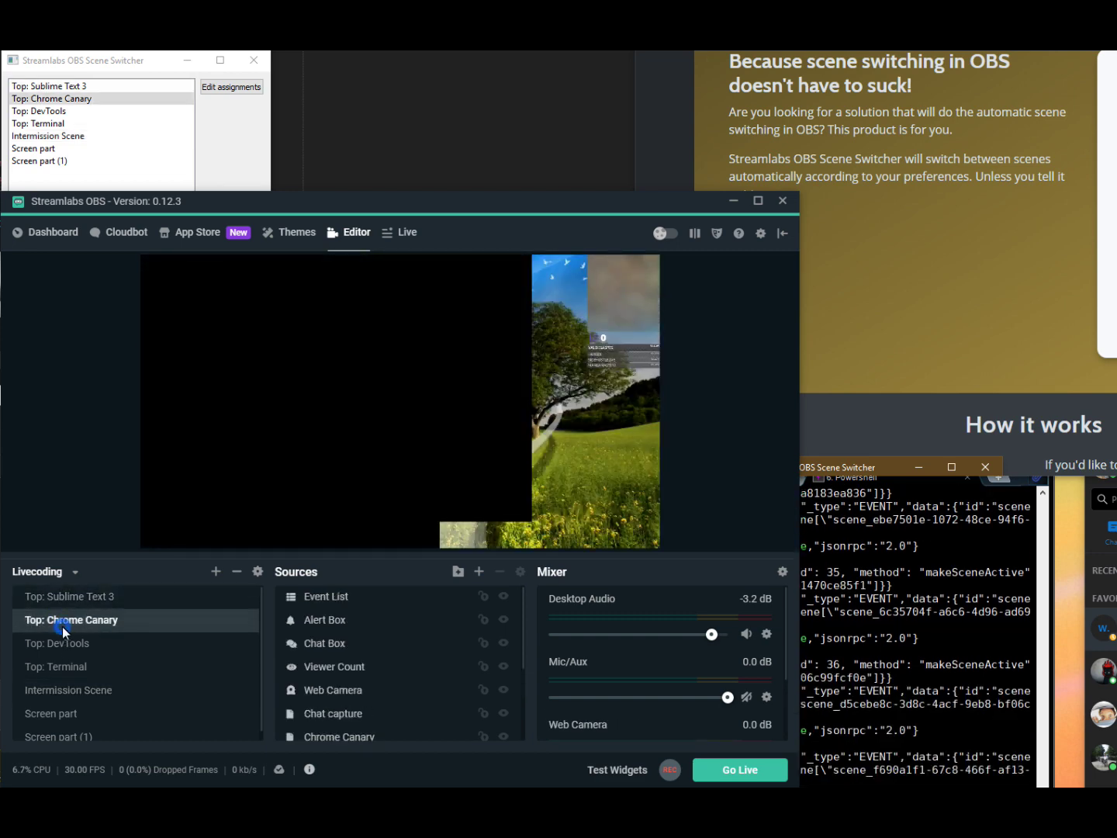
{"action": "left_click", "coordinate": [93, 60]}
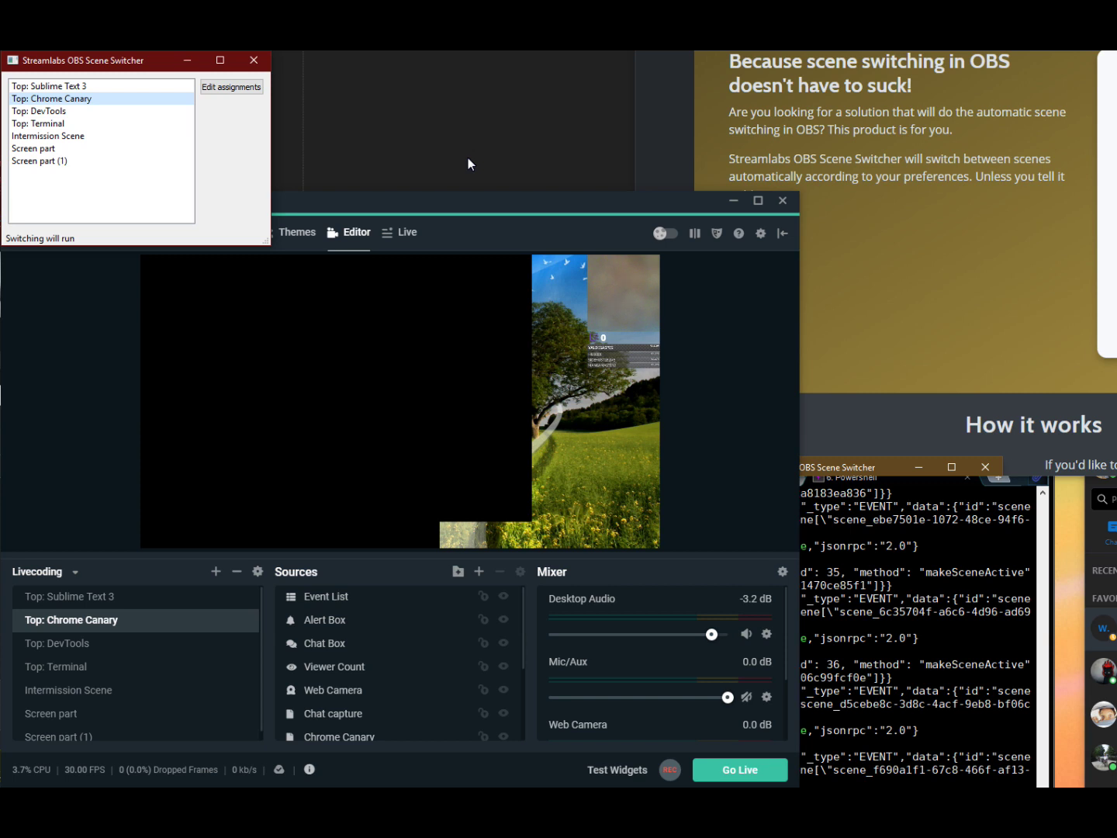
{"action": "left_click", "coordinate": [73, 86]}
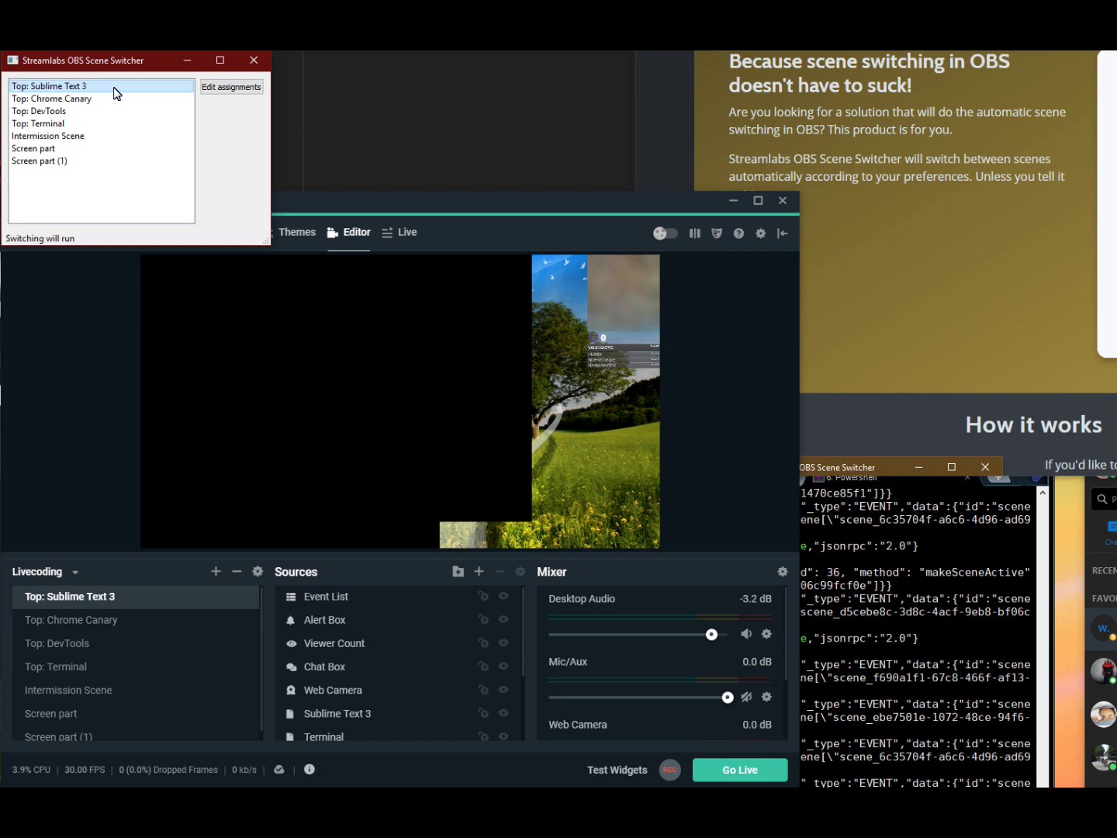
{"action": "left_click", "coordinate": [156, 110]}
Open the Top: Sublime Text 3 rule with regex '.* - Sublime Text$' and accept it unchanged.
{"action": "left_click", "coordinate": [116, 85]}
{"action": "left_click", "coordinate": [63, 86]}
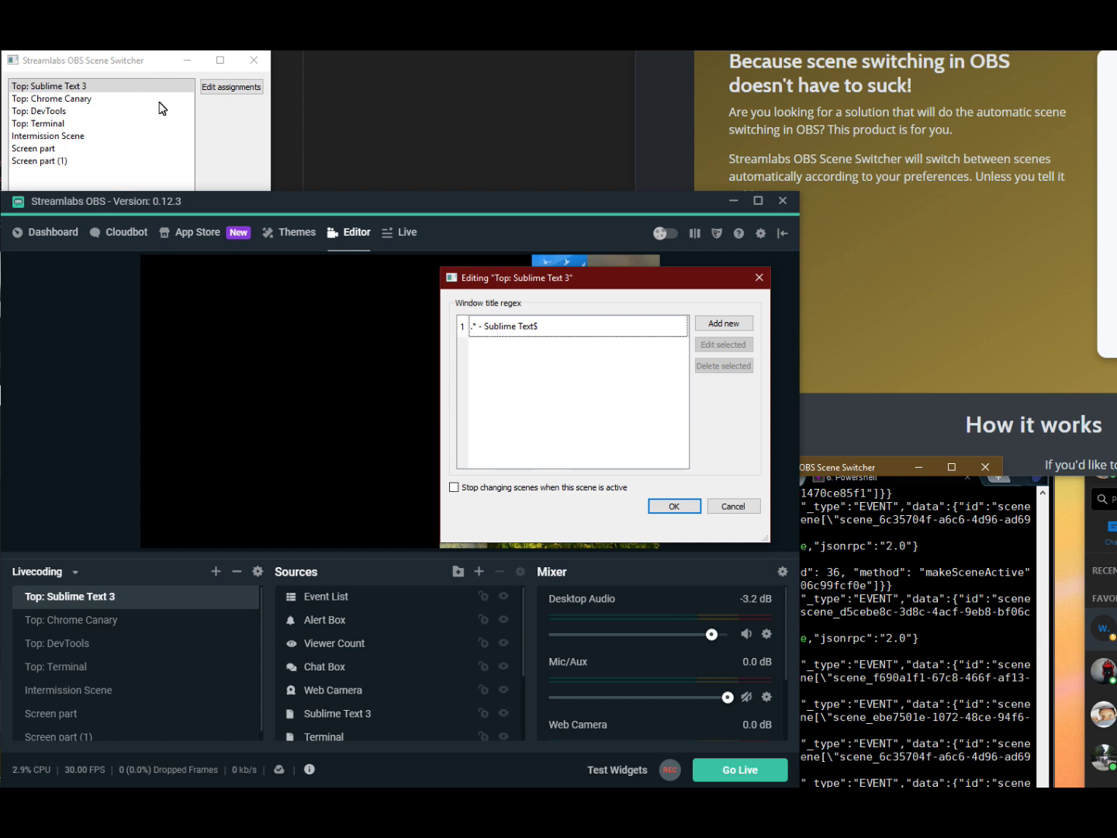
{"action": "left_click", "coordinate": [696, 511]}
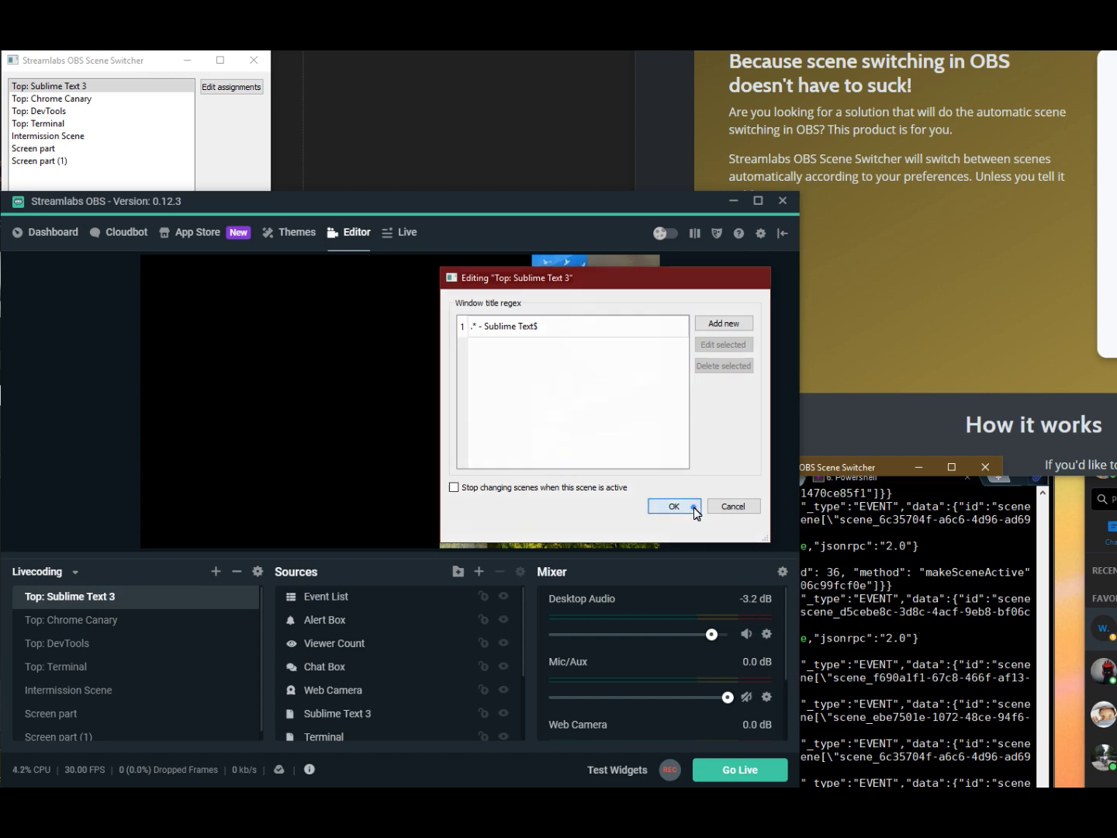
Select Top: Terminal, then focus the Sublime Text editor to trigger its scene.
{"action": "left_click", "coordinate": [51, 124]}
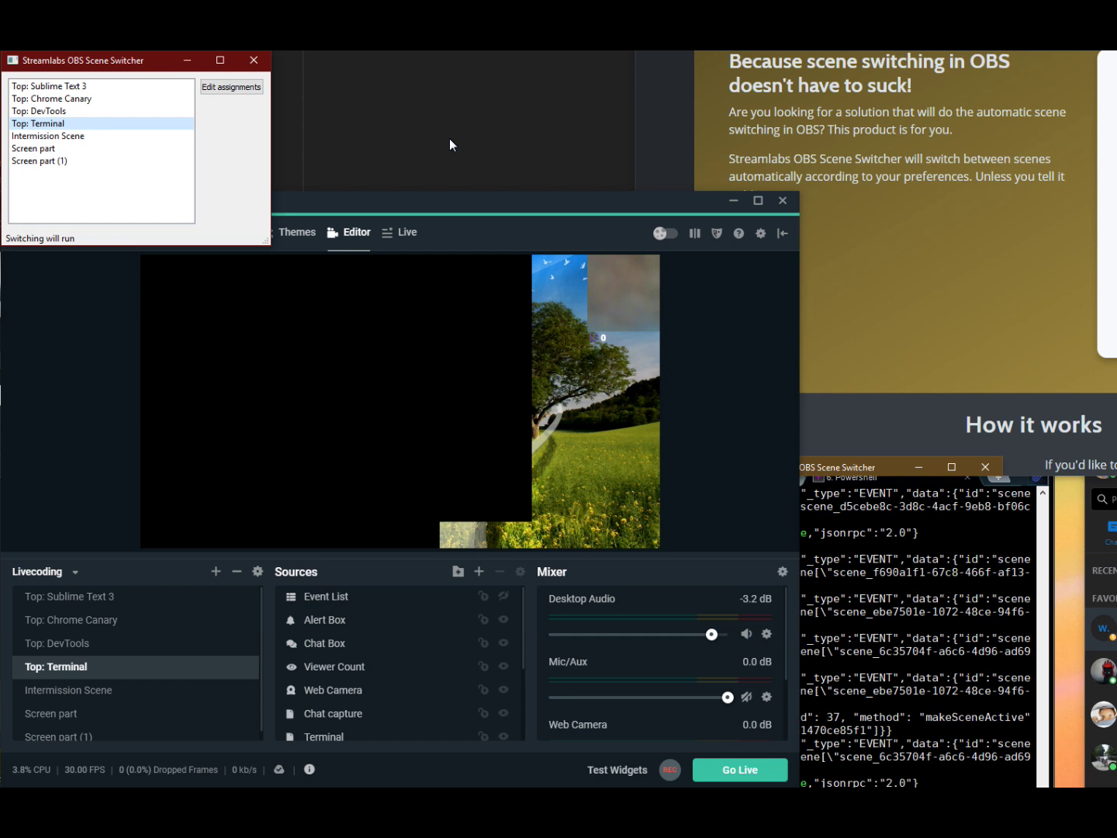
{"action": "left_click", "coordinate": [429, 143]}
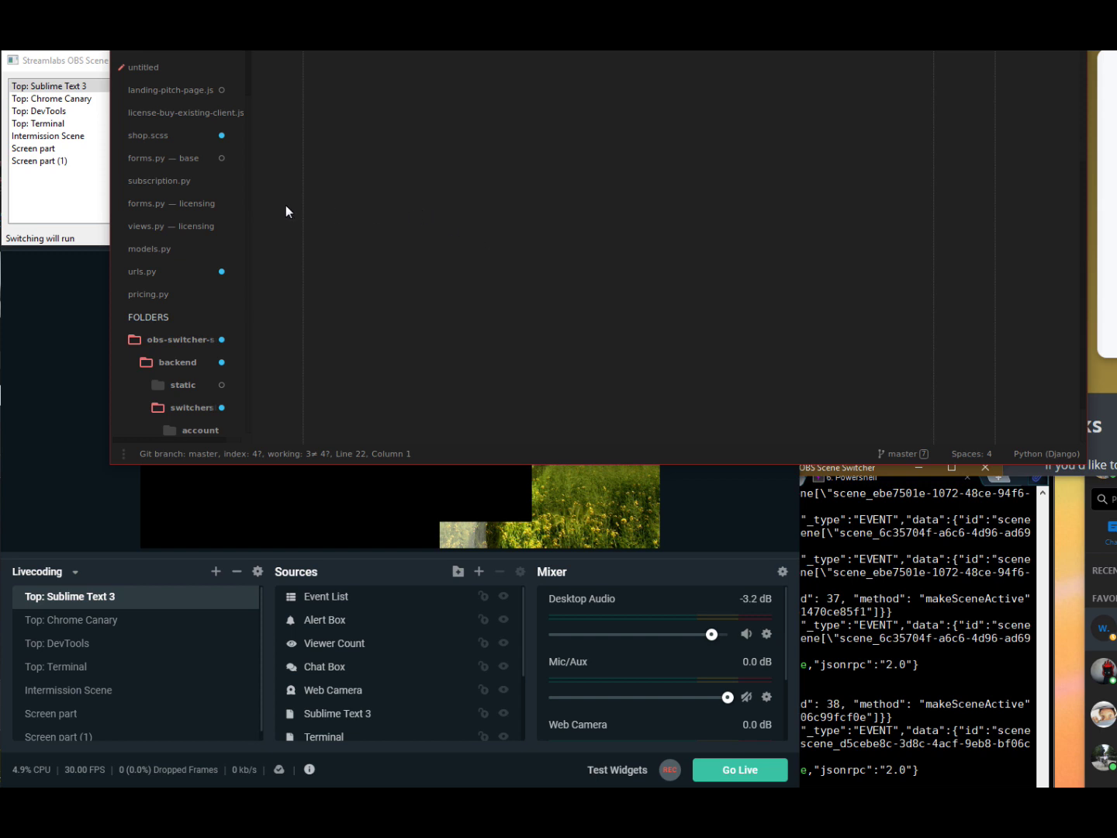
{"action": "left_click", "coordinate": [67, 201]}
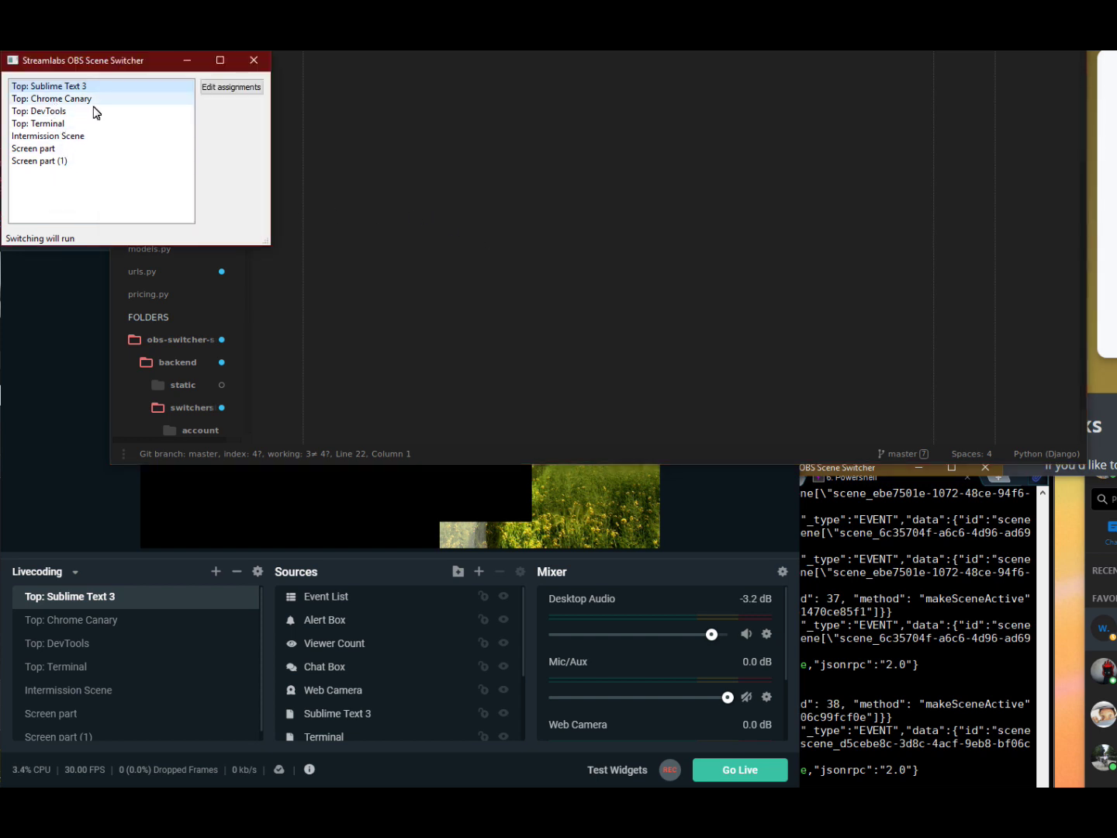
Focus Chrome Canary and open DevTools with Ctrl+Shift+I, making Top: DevTools active in both apps.
{"action": "left_click", "coordinate": [1099, 392]}
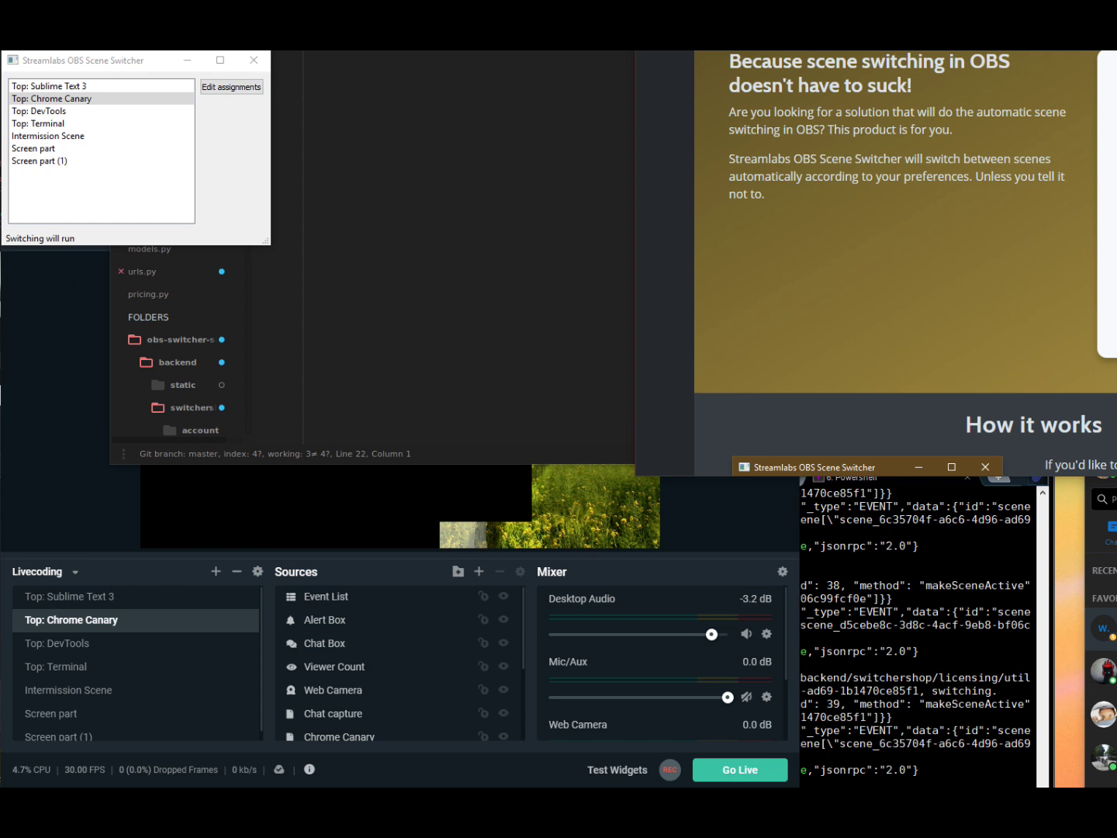
{"action": "key", "text": "ctrl+shift+i"}
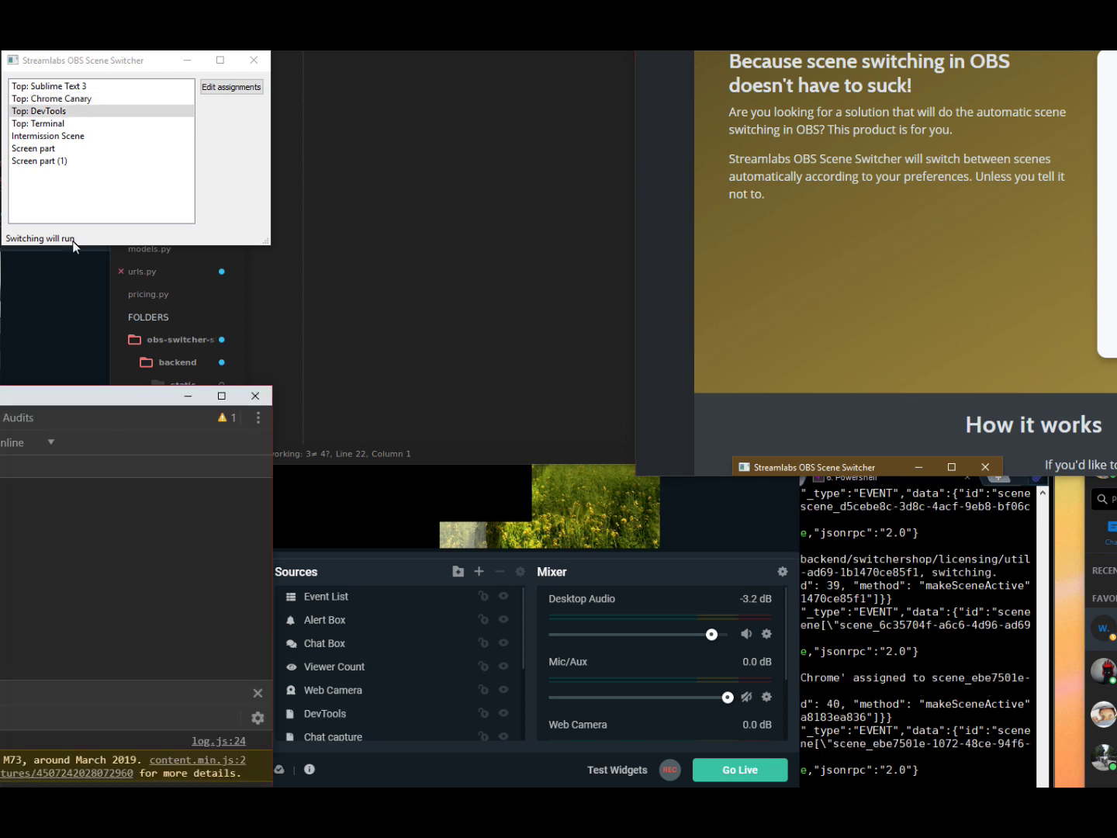
{"action": "left_click", "coordinate": [409, 576]}
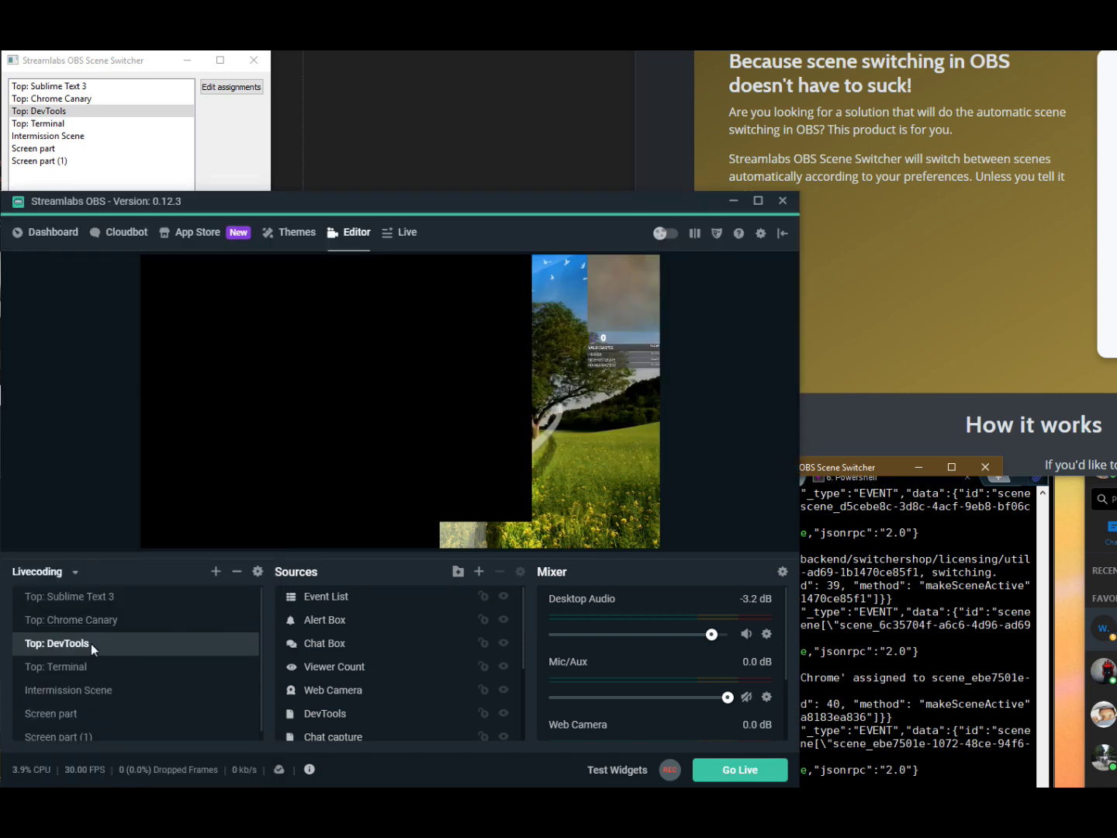
{"action": "left_click", "coordinate": [246, 142]}
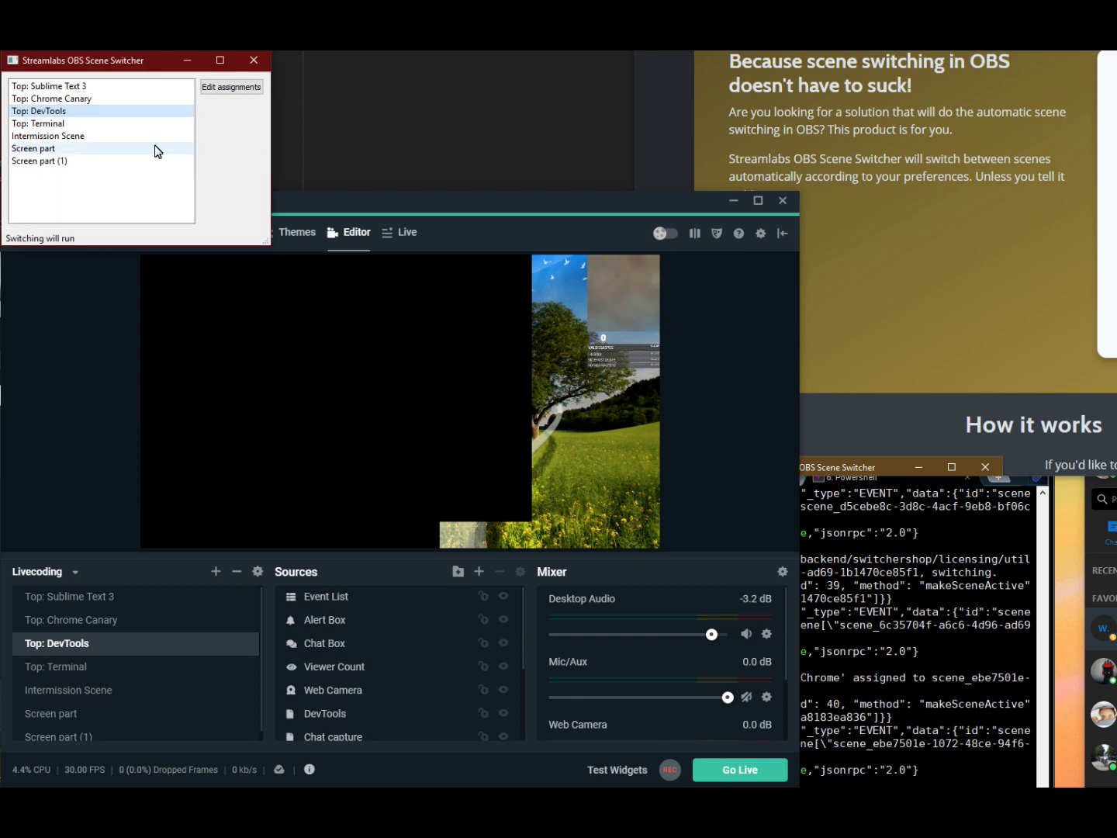
Confirm Intermission Scene has 'Stop changing scenes when this scene is active' checked and accept its settings.
{"action": "left_click", "coordinate": [124, 136]}
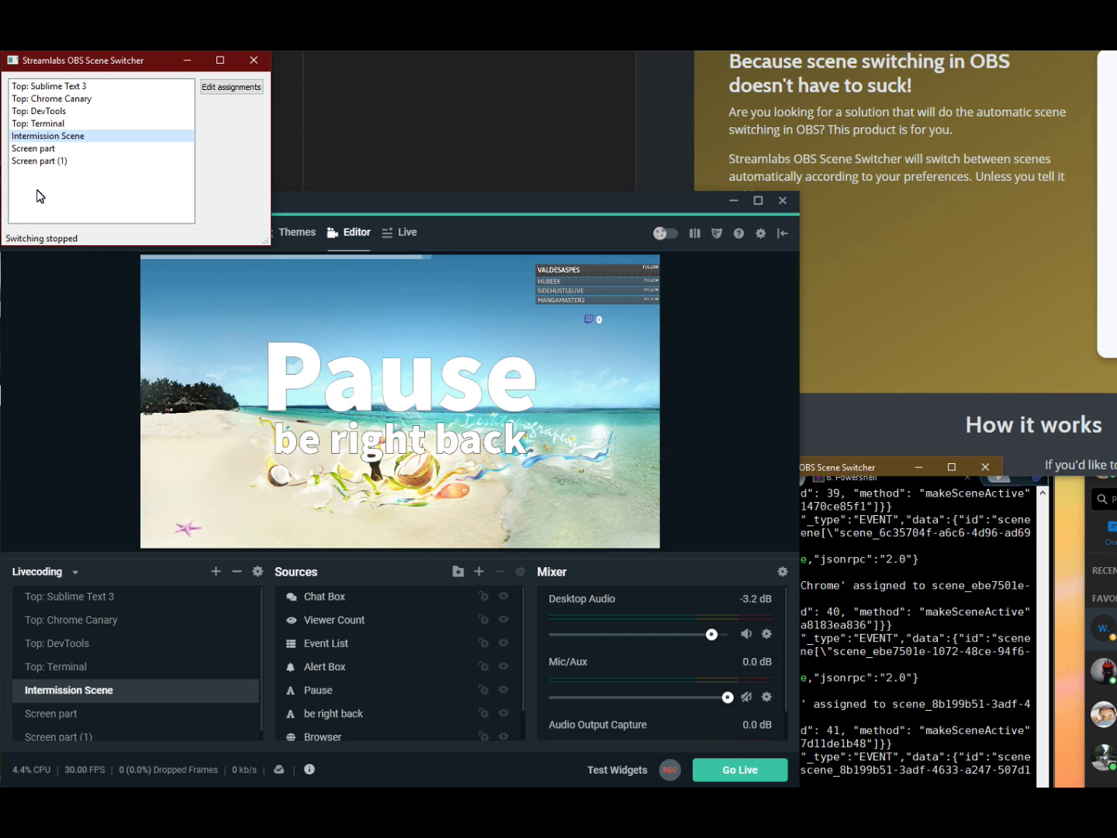
{"action": "left_click", "coordinate": [44, 138]}
{"action": "double_click", "coordinate": [45, 143]}
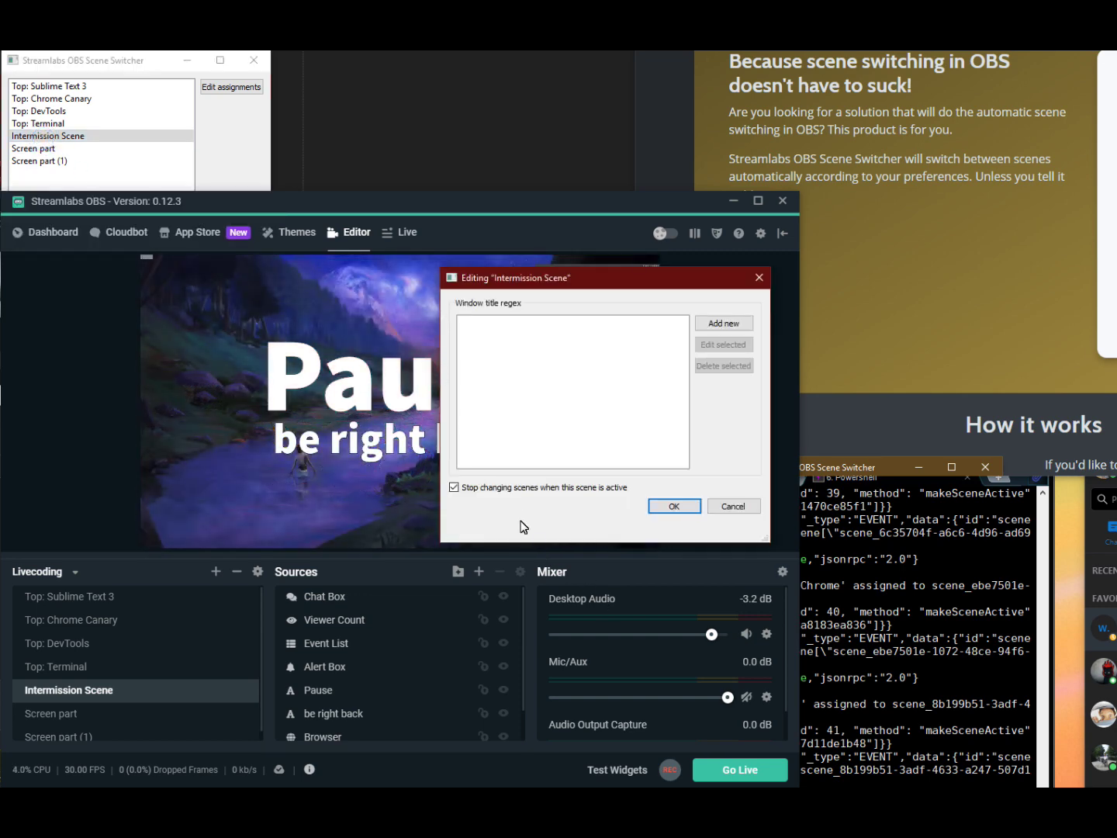
{"action": "left_click", "coordinate": [520, 521]}
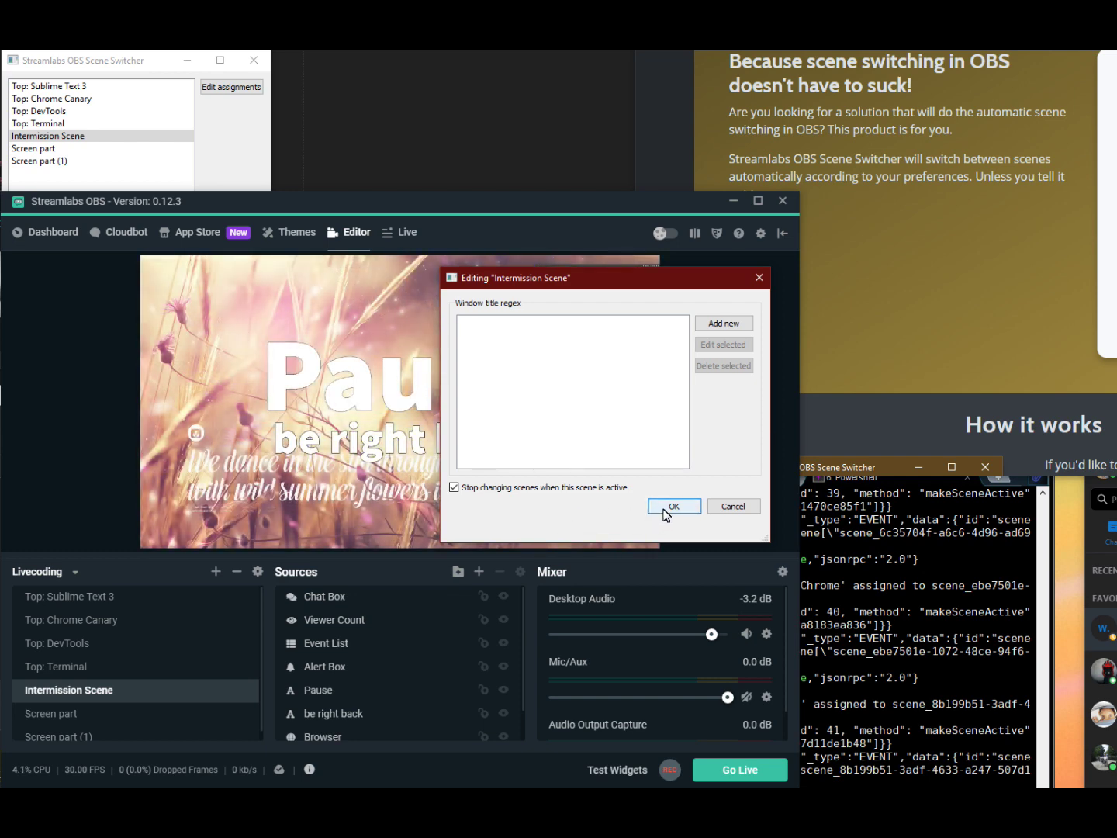
{"action": "left_click", "coordinate": [672, 506]}
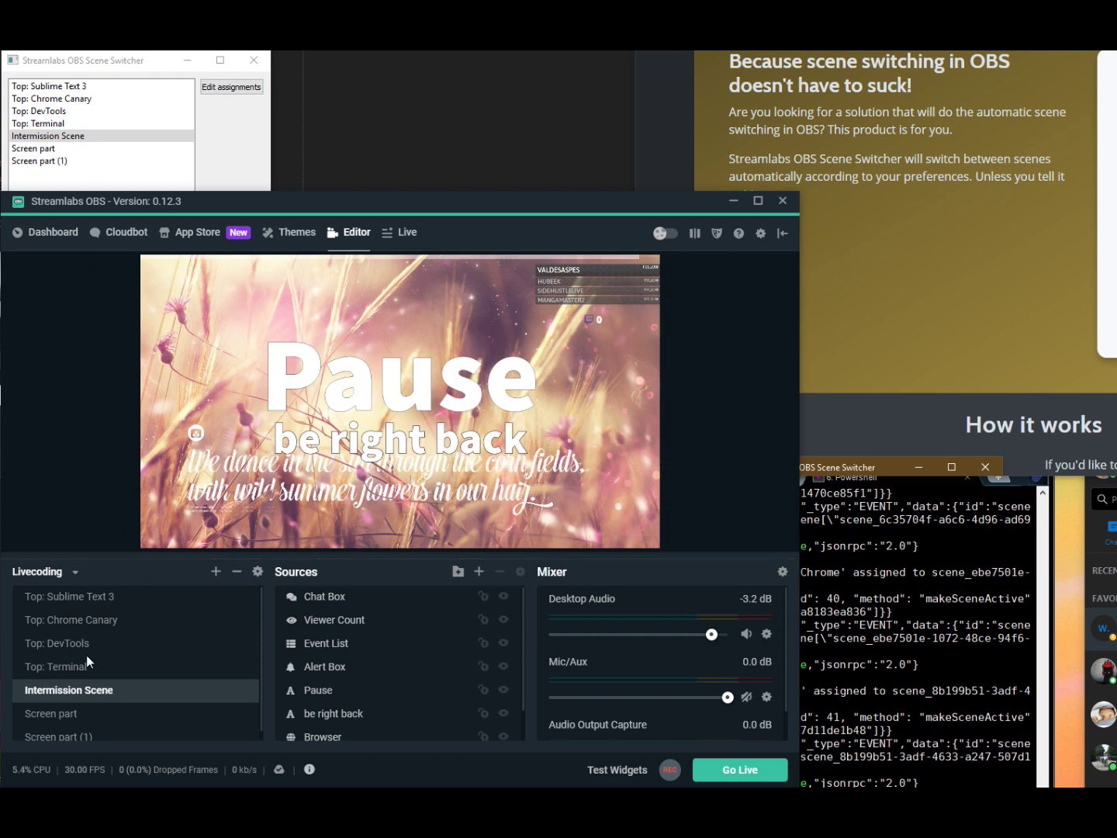
Make Intermission Scene live, then focus Sublime Text to verify switching stays stopped.
{"action": "left_click", "coordinate": [74, 692]}
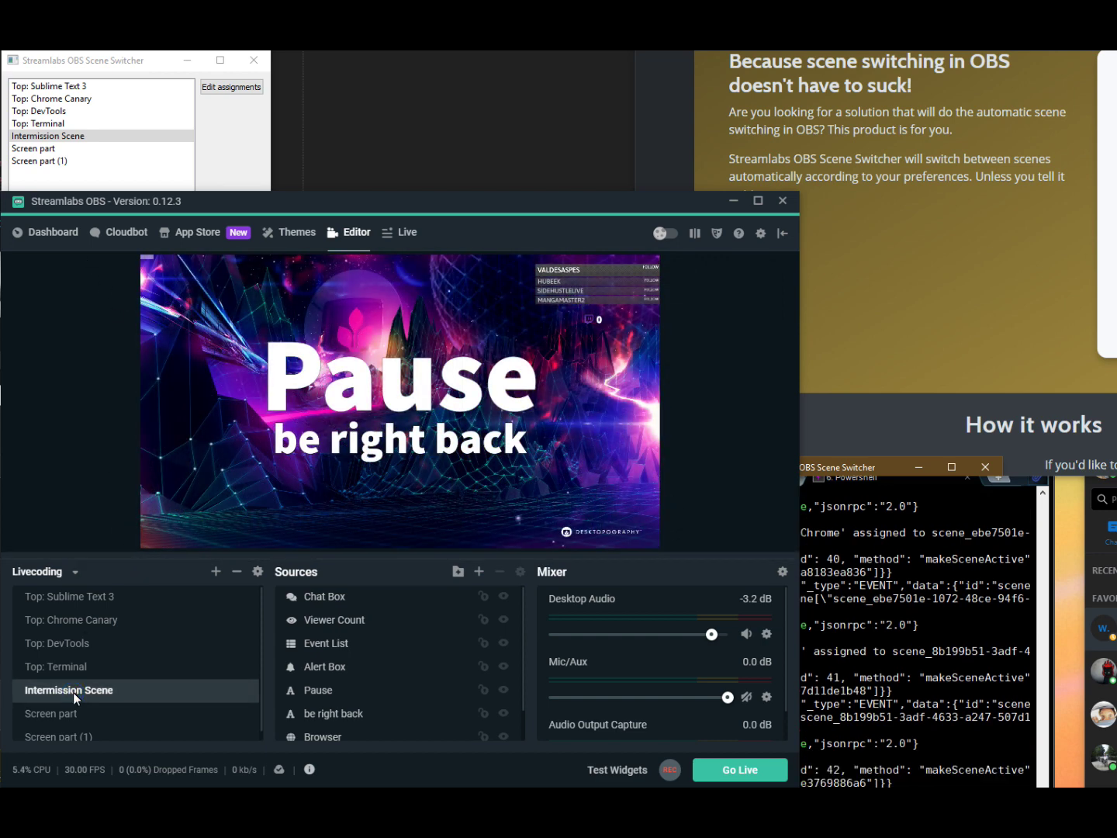
{"action": "left_click", "coordinate": [388, 170]}
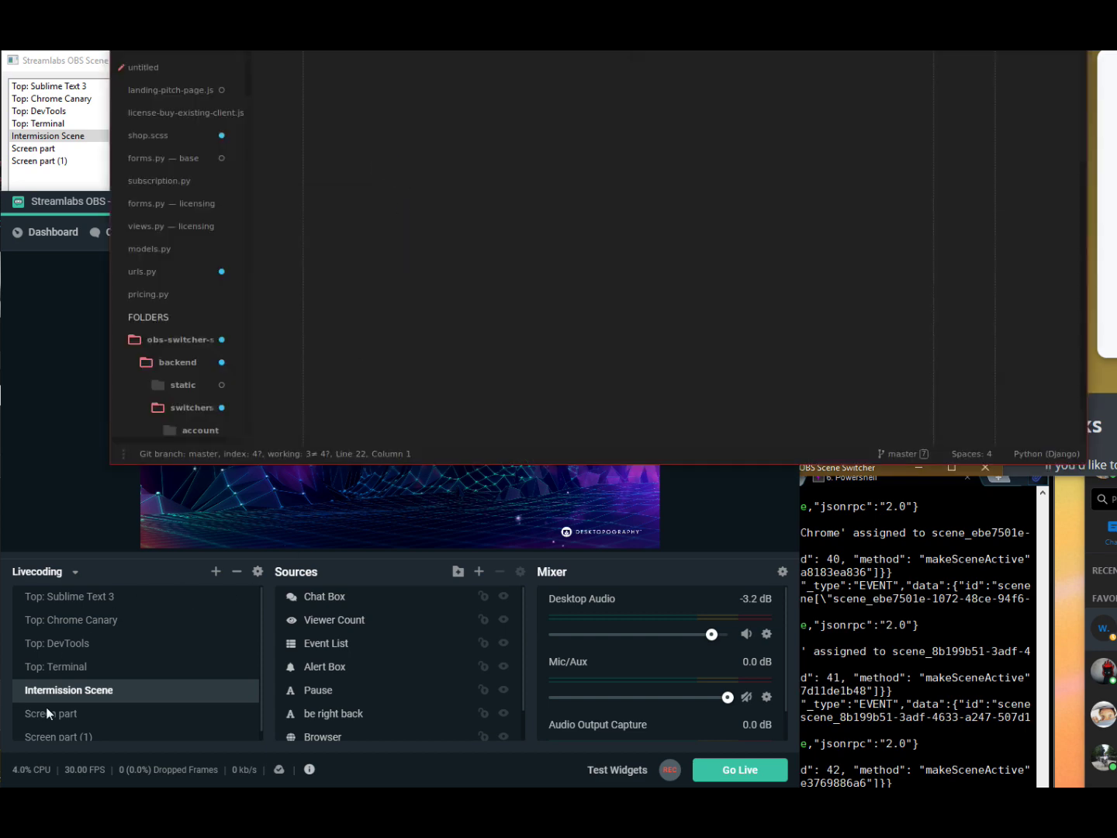
{"action": "left_click", "coordinate": [61, 485]}
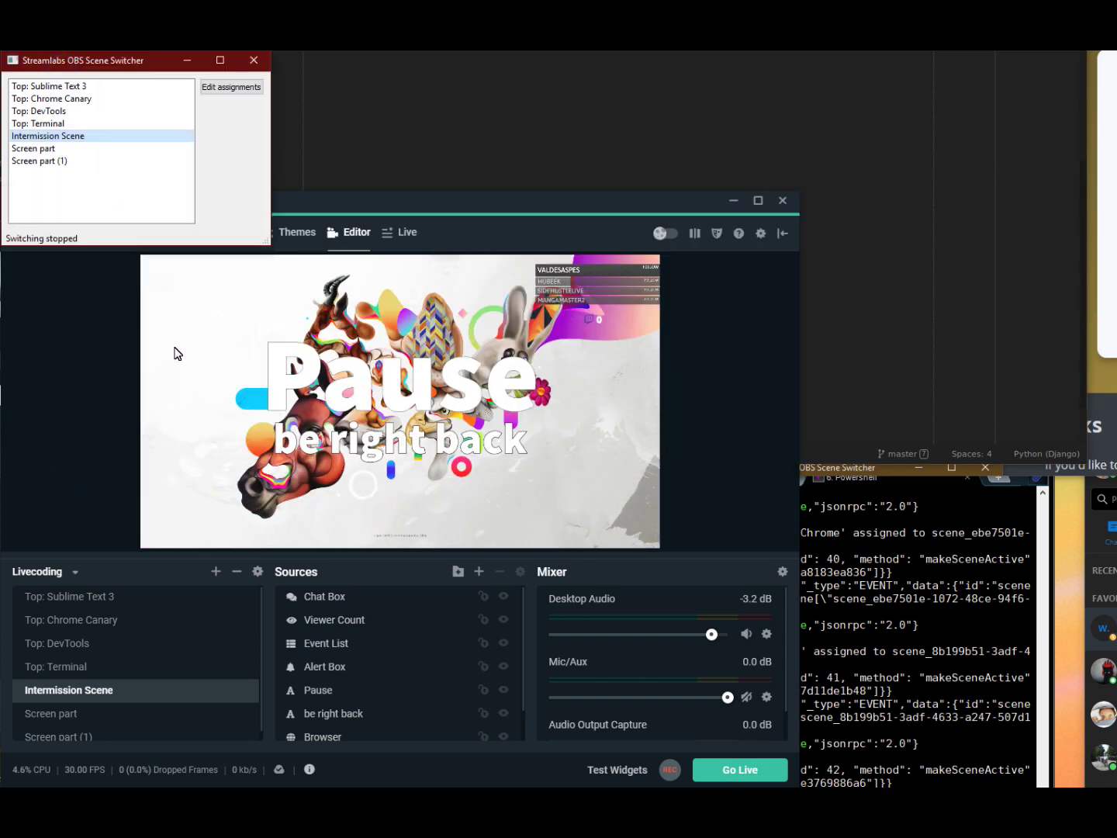
Rename Intermission Scene to 'Intermission Sceneeee' from its right-click menu in OBS.
{"action": "right_click", "coordinate": [98, 692]}
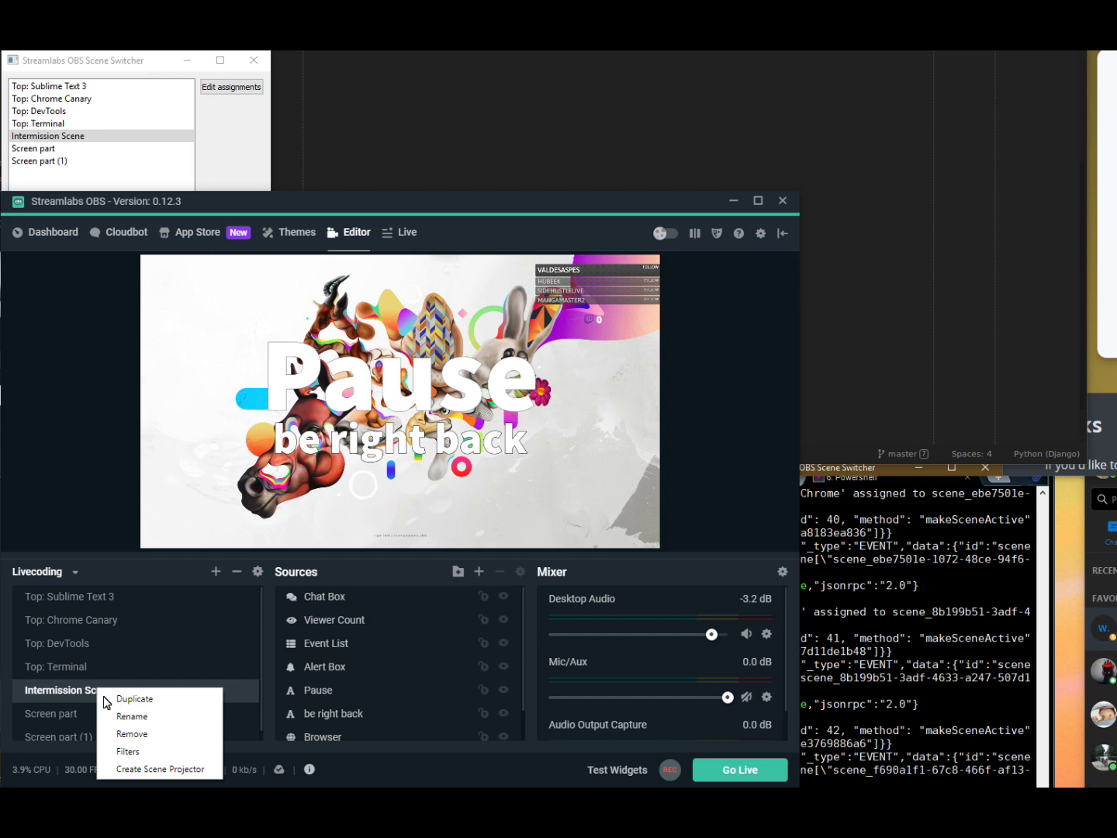
{"action": "left_click", "coordinate": [124, 715]}
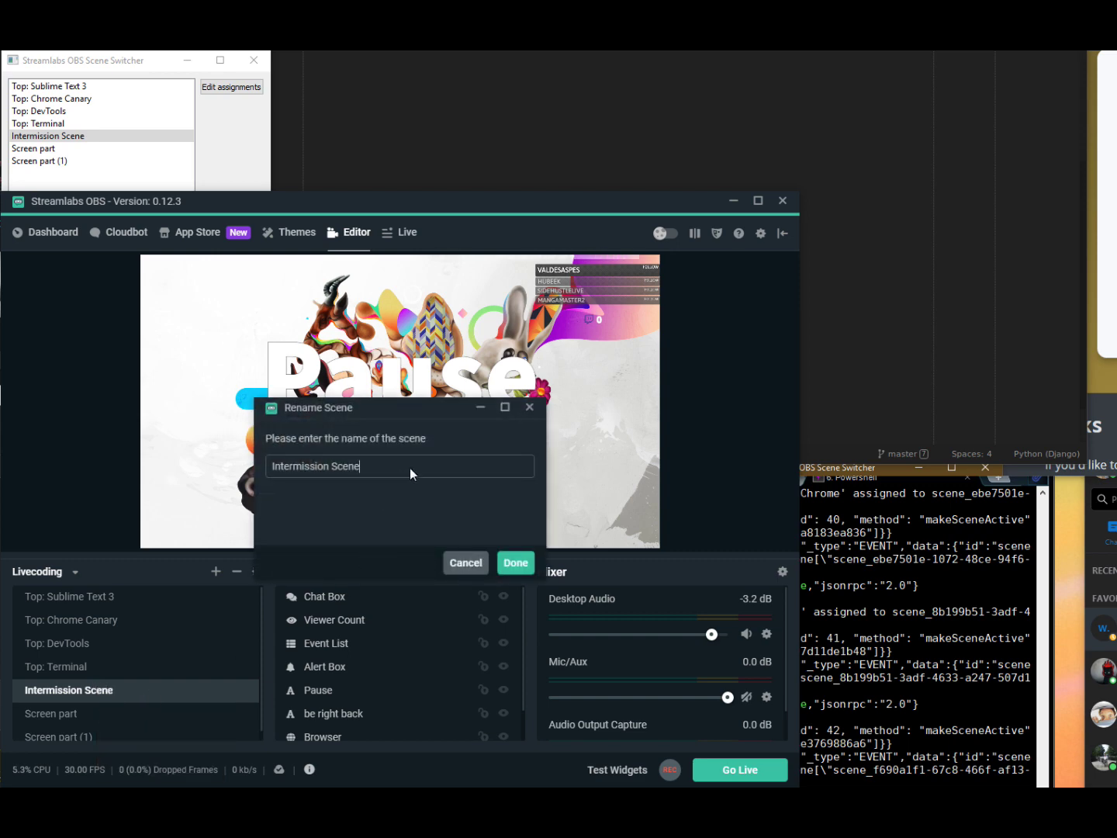
{"action": "type", "text": "eee"}
{"action": "key", "text": "Return"}
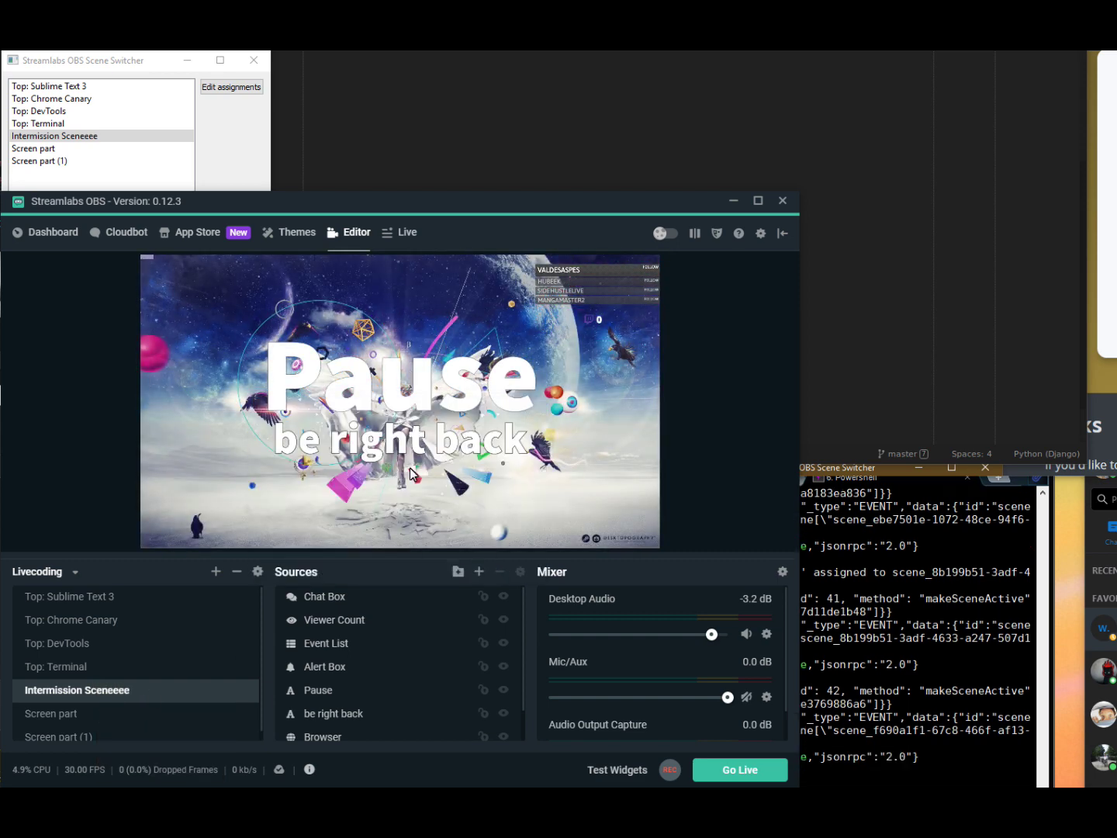
Check that the Scene Switcher list shows 'Intermission Sceneeee' with switching still stopped.
{"action": "left_click", "coordinate": [198, 164]}
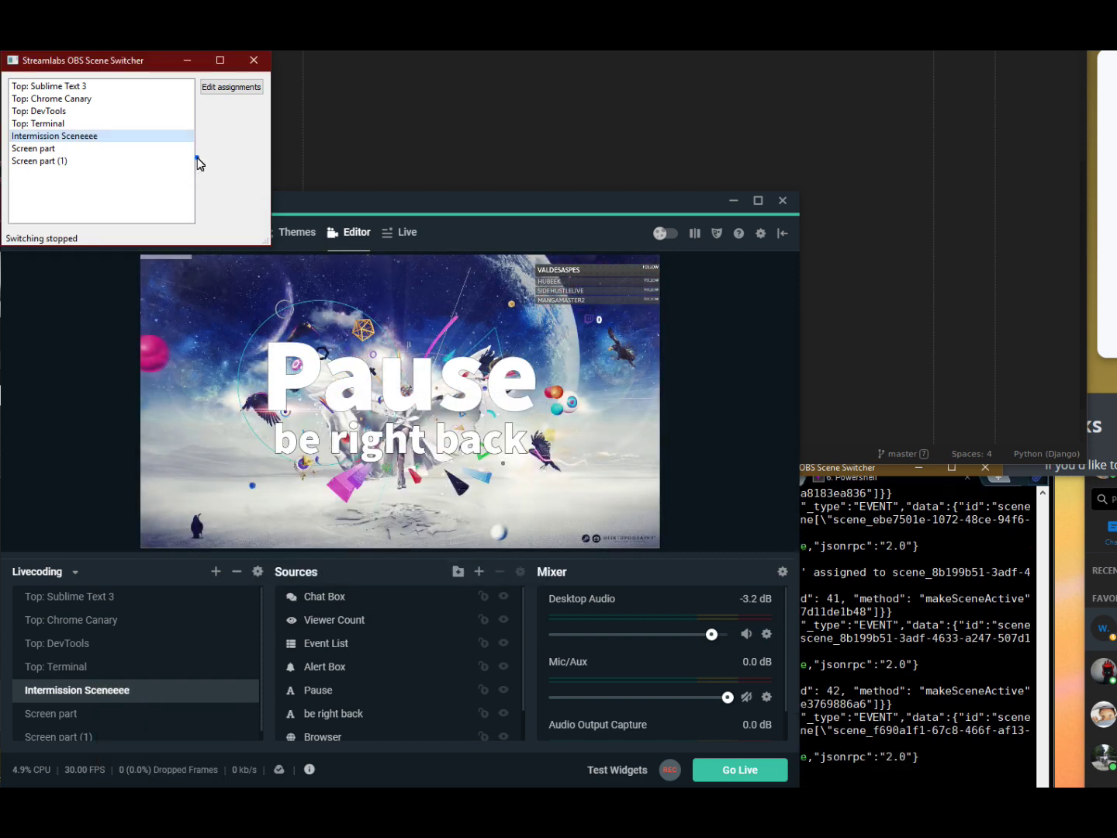
{"action": "left_click", "coordinate": [75, 137]}
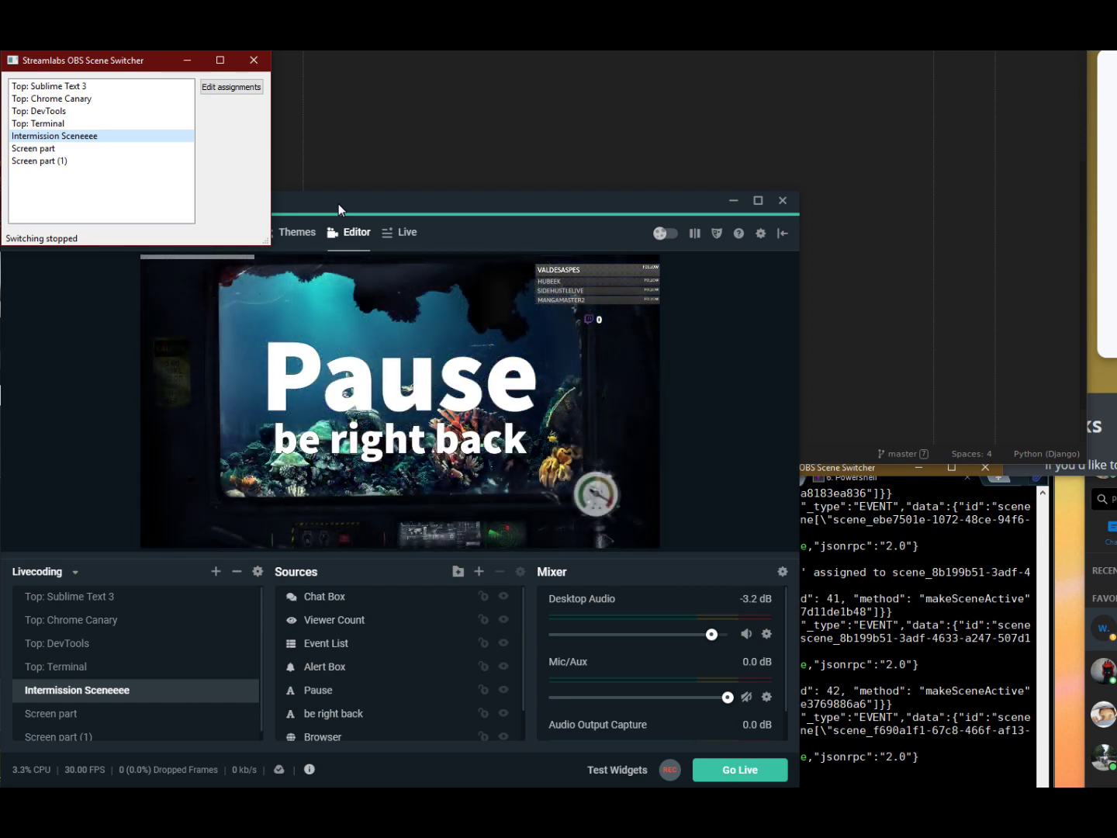
{"action": "left_click", "coordinate": [339, 204]}
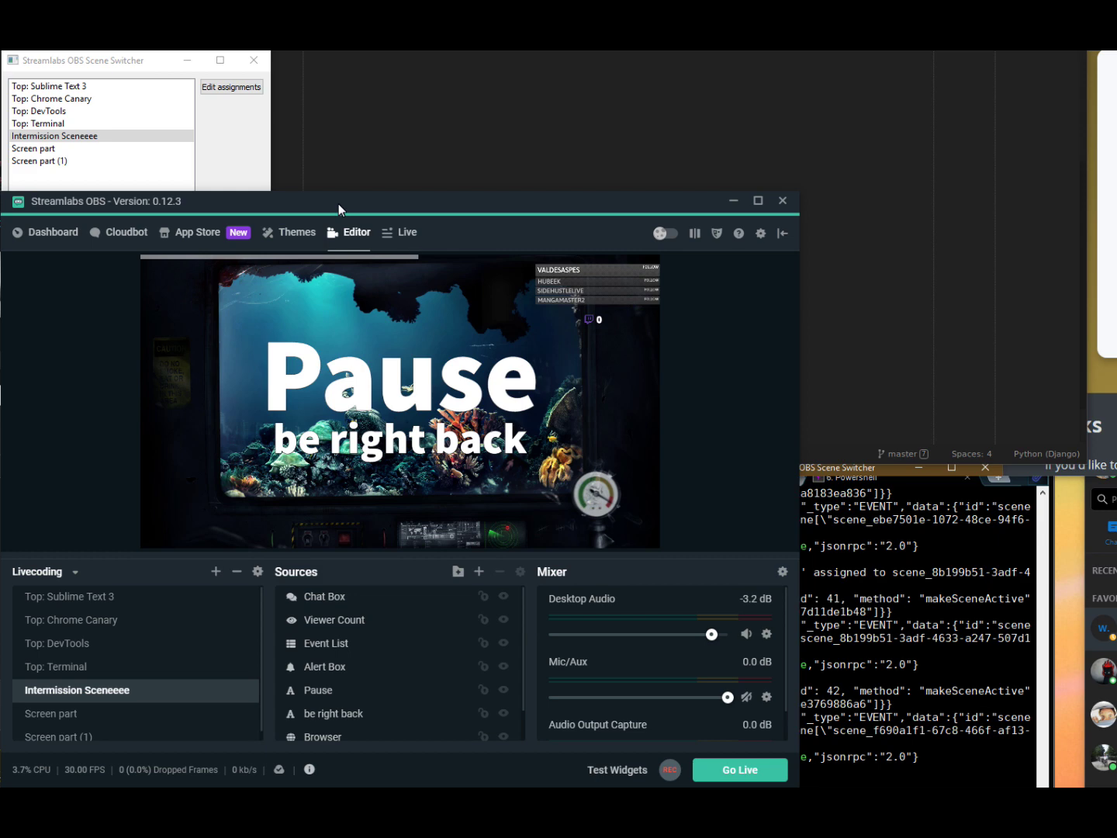